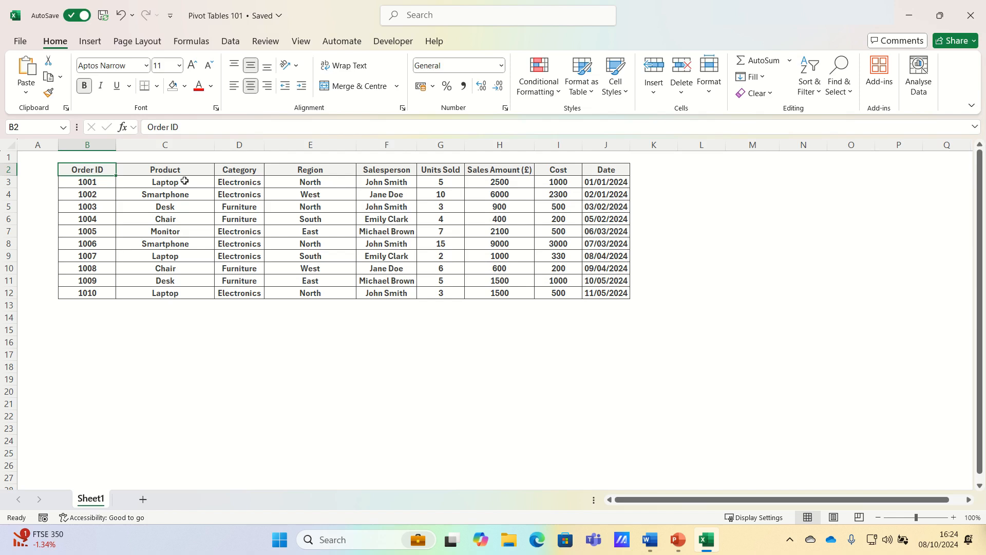
Create a PivotTable from the range B2:J12, placed on the existing worksheet at cell B14.
{"action": "key", "text": "ctrl+a"}
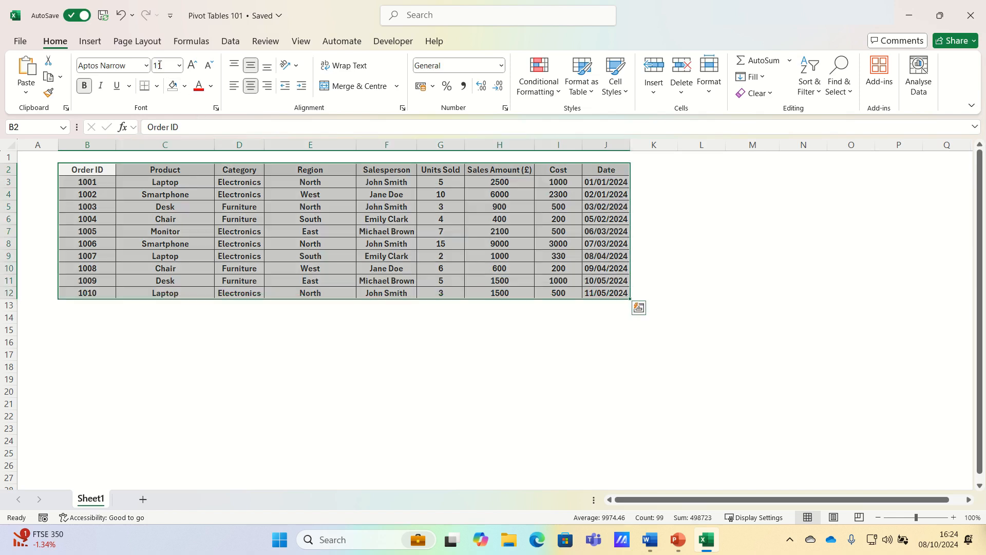
{"action": "left_click", "coordinate": [89, 42]}
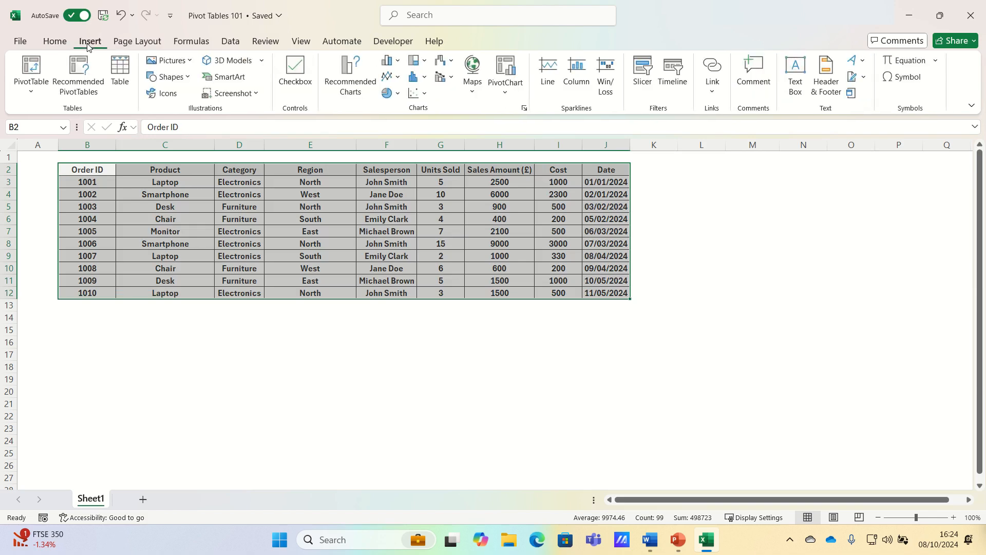
{"action": "left_click", "coordinate": [36, 93]}
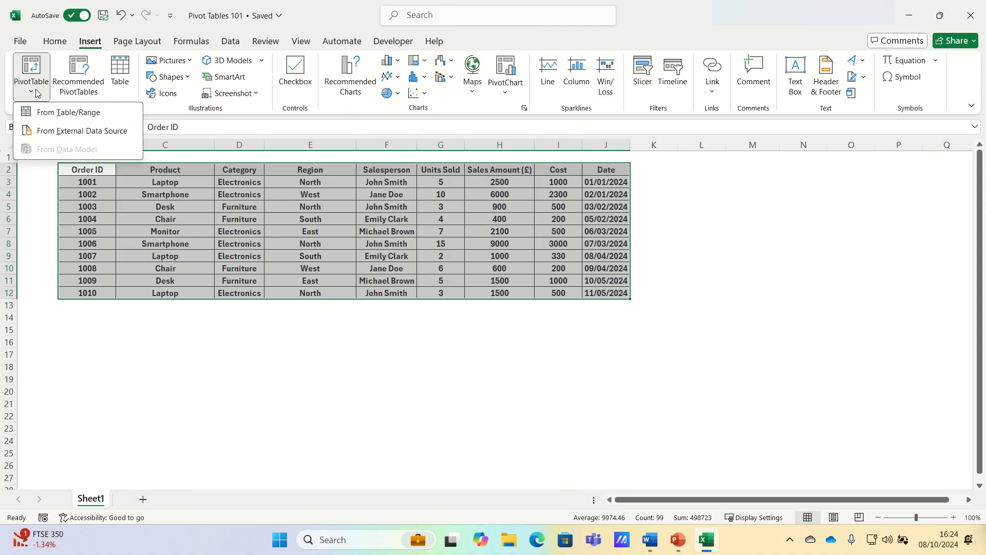
{"action": "left_click", "coordinate": [66, 113]}
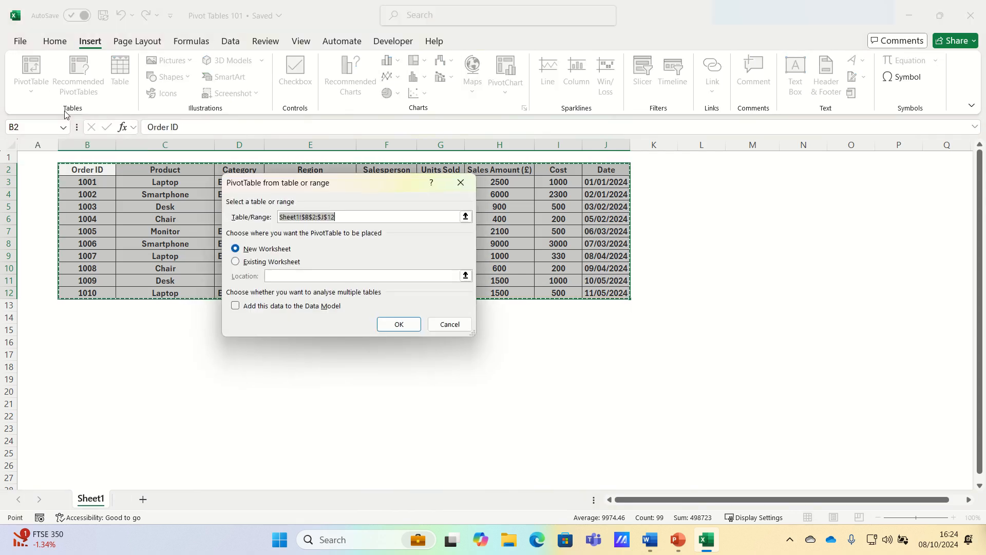
{"action": "left_click", "coordinate": [235, 261]}
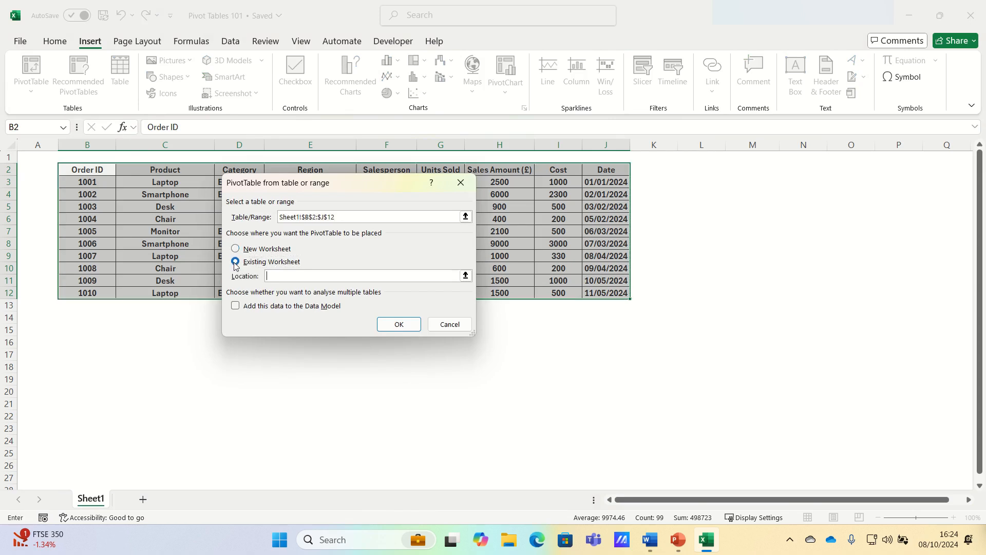
{"action": "left_click", "coordinate": [69, 316]}
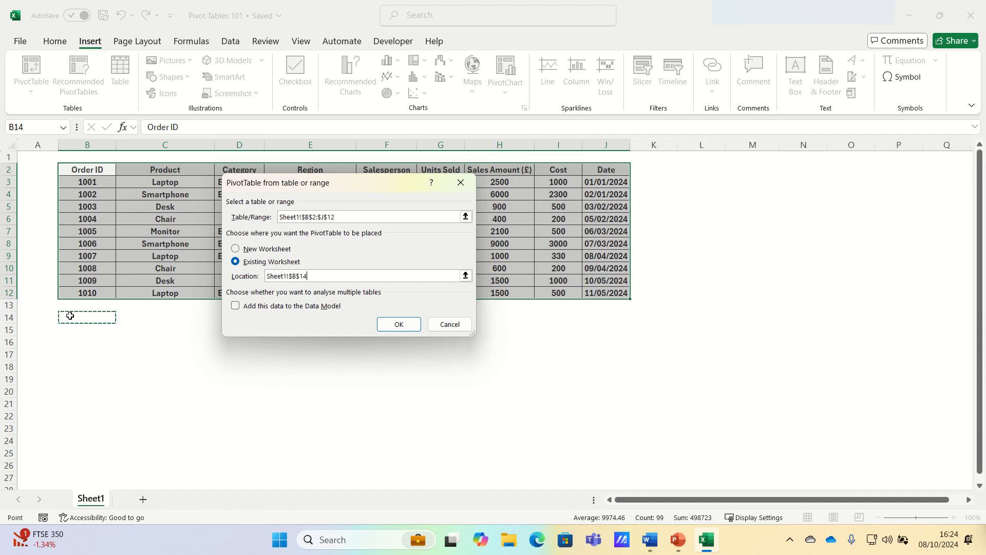
{"action": "left_click", "coordinate": [391, 326]}
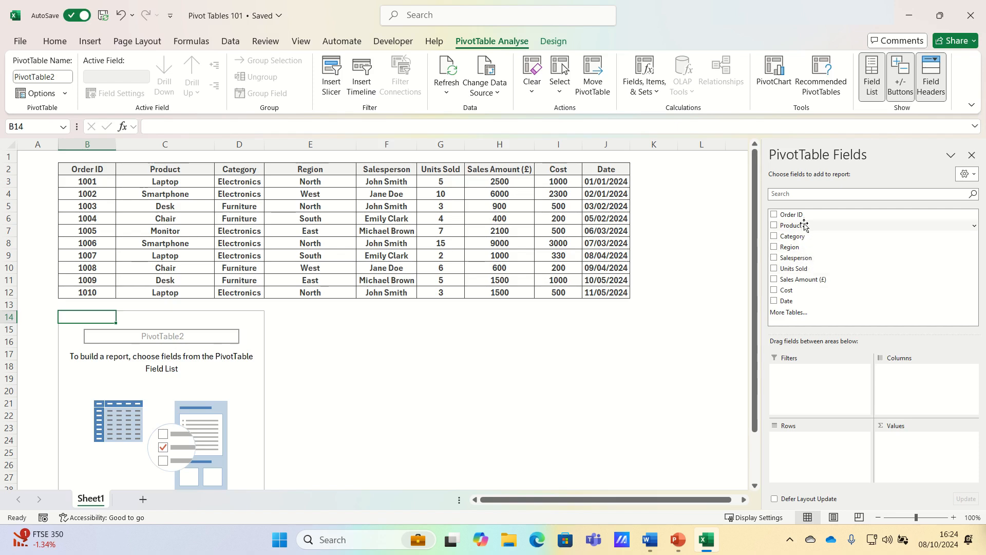
Add Product to the PivotTable's rows, and Sales Amount (£) and Cost to its values.
{"action": "left_click_drag", "start_coordinate": [804, 225], "coordinate": [821, 462]}
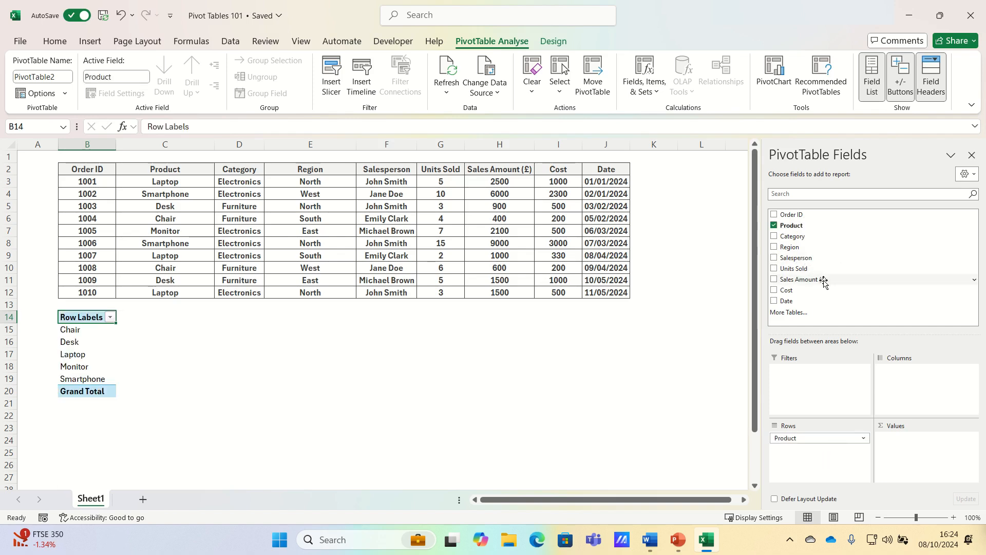
{"action": "left_click_drag", "start_coordinate": [823, 279], "coordinate": [915, 458]}
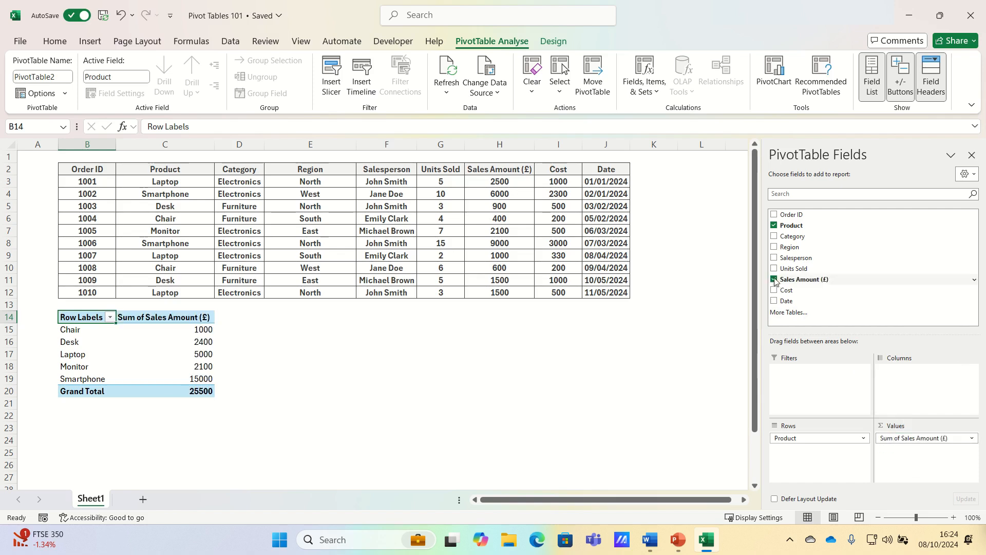
{"action": "left_click_drag", "start_coordinate": [793, 290], "coordinate": [913, 461]}
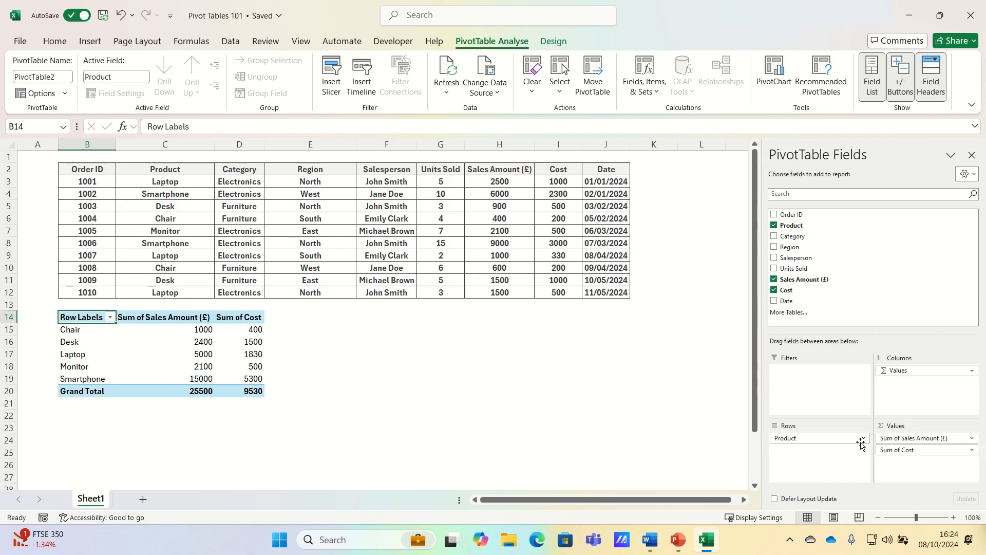
Sort the PivotTable's products in descending order by Sum of Sales Amount (£).
{"action": "mouse_move", "coordinate": [187, 327]}
{"action": "left_click", "coordinate": [110, 318]}
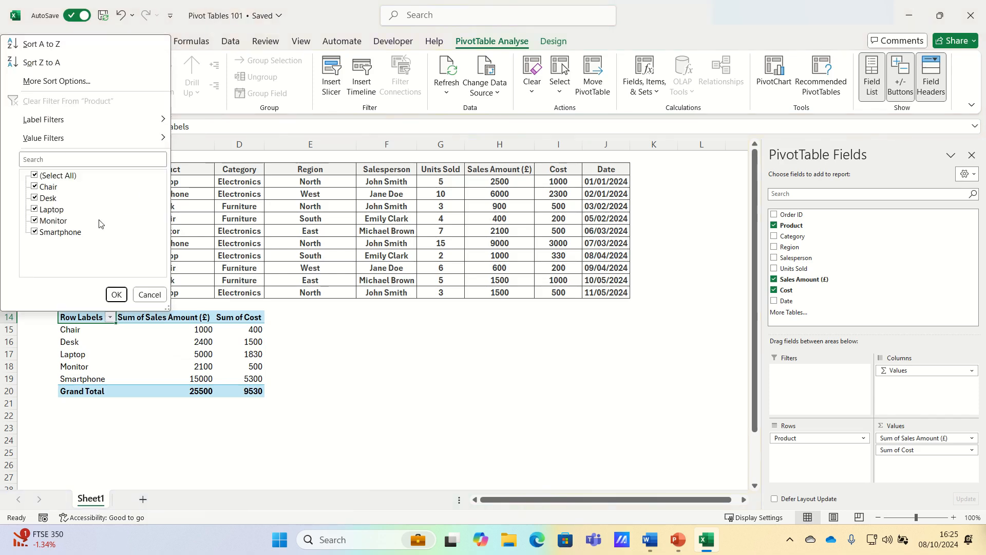
{"action": "left_click", "coordinate": [78, 82]}
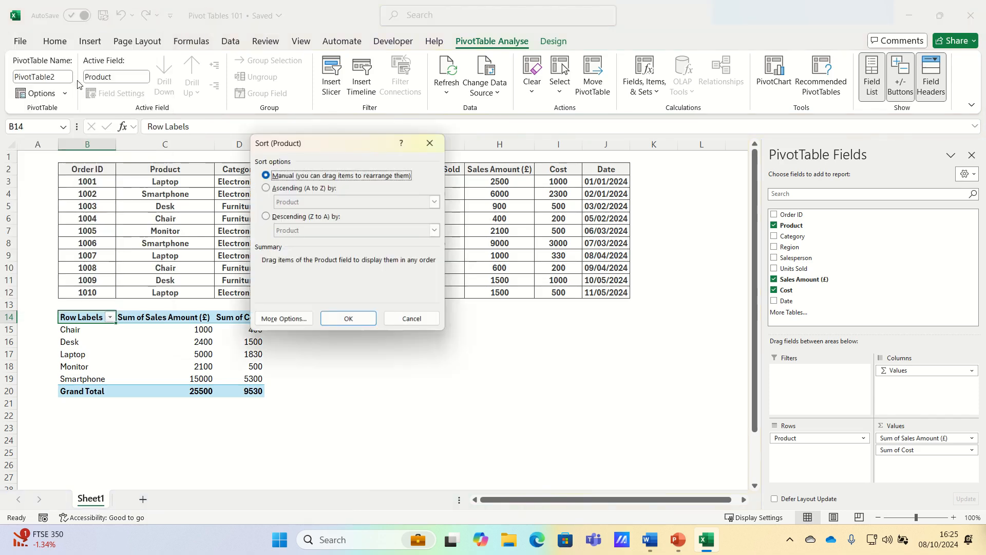
{"action": "left_click", "coordinate": [266, 218]}
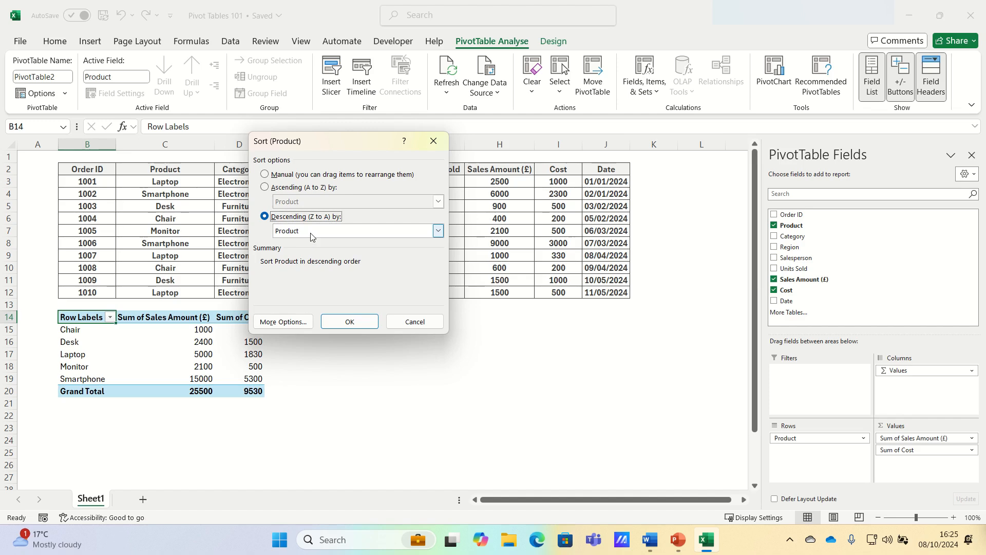
{"action": "left_click", "coordinate": [310, 231]}
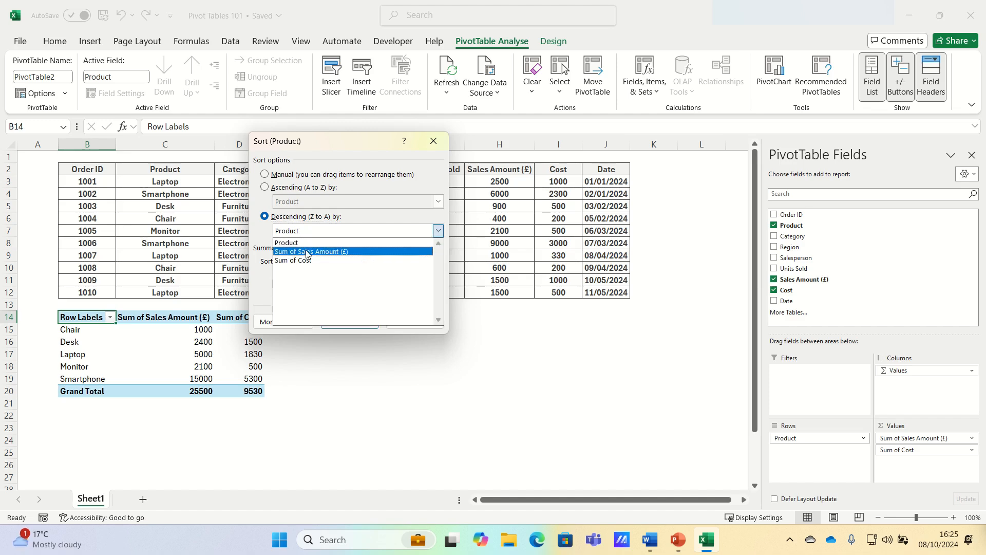
{"action": "left_click", "coordinate": [306, 252]}
{"action": "left_click", "coordinate": [348, 322]}
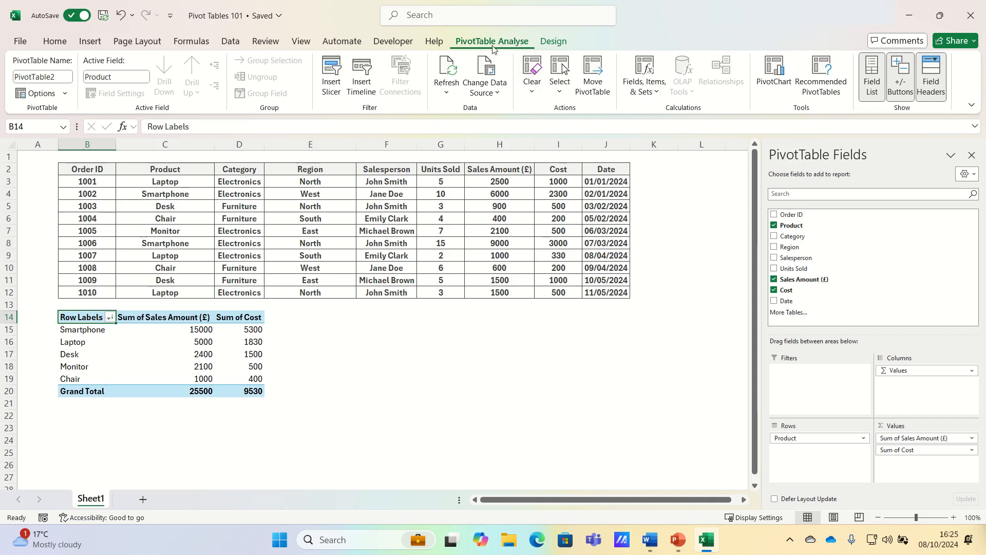
Insert a Region slicer for the PivotTable and move it to the empty area just below the source table's Sales Amount to Date columns.
{"action": "left_click", "coordinate": [331, 82]}
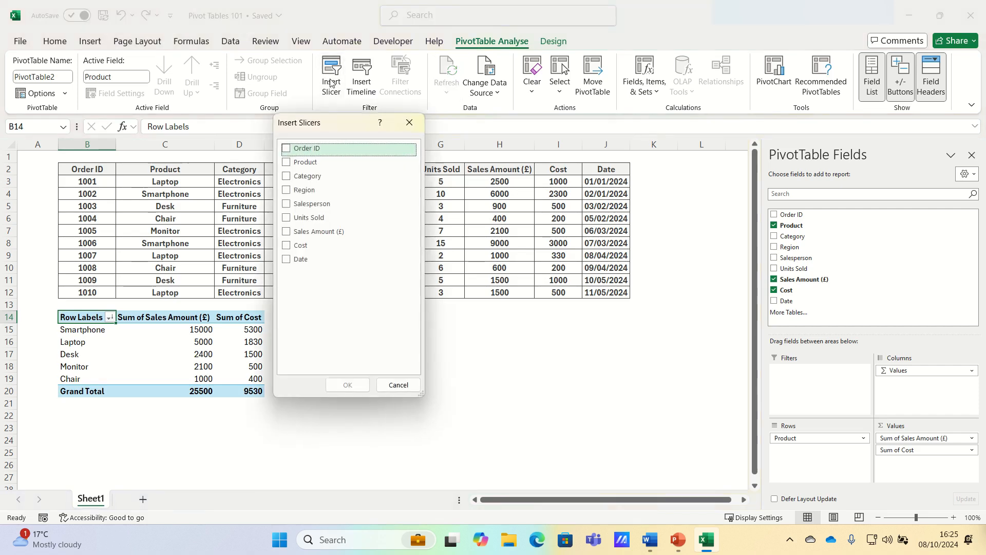
{"action": "left_click", "coordinate": [286, 191]}
{"action": "left_click", "coordinate": [354, 386]}
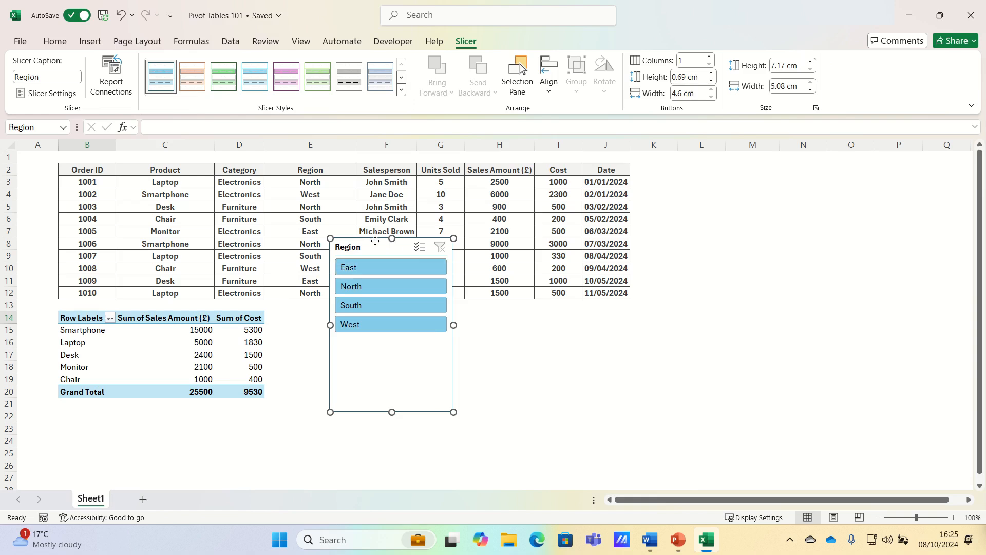
{"action": "left_click_drag", "start_coordinate": [376, 238], "coordinate": [550, 308]}
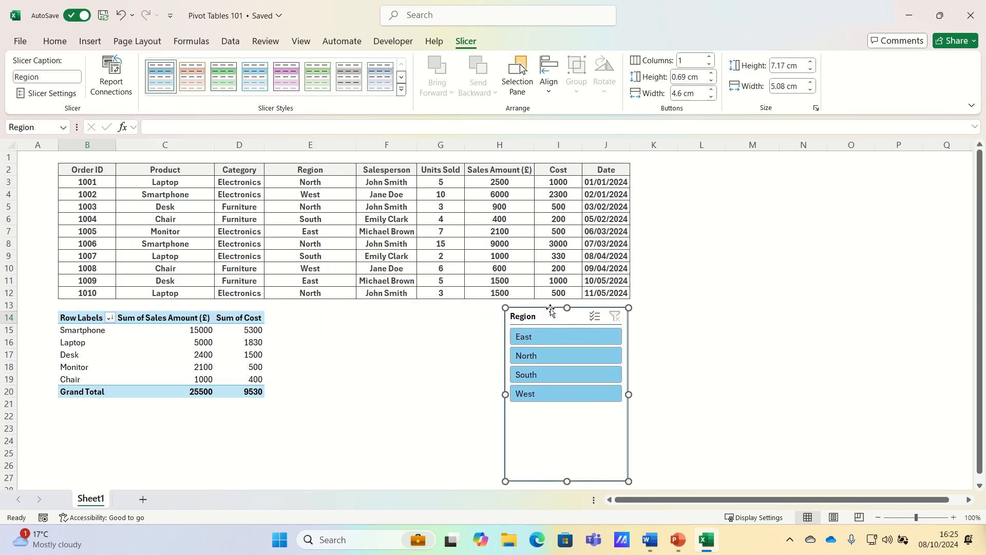
Filter the PivotTable by East, North, South and West in turn with the Region slicer, and clear the filter.
{"action": "left_click", "coordinate": [542, 337]}
{"action": "left_click", "coordinate": [538, 356]}
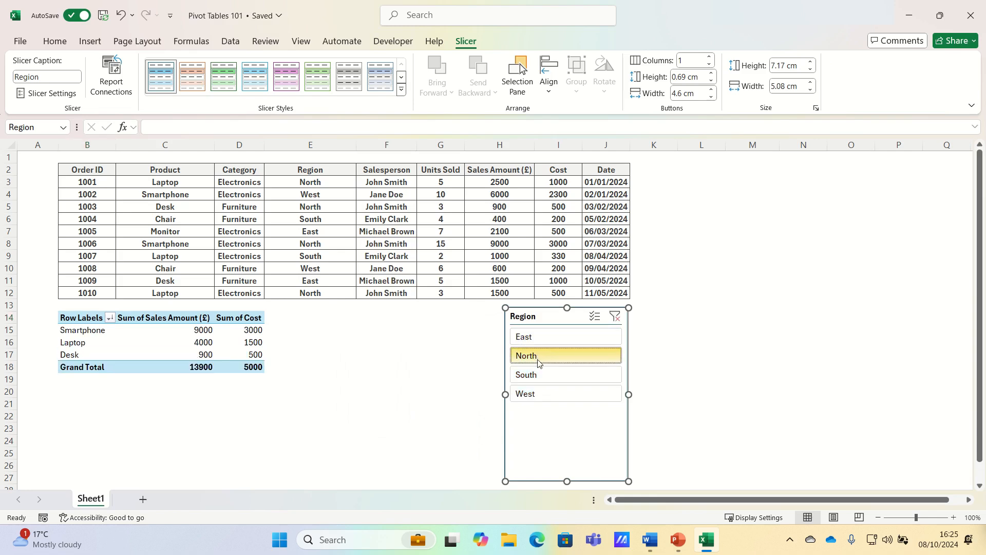
{"action": "left_click", "coordinate": [537, 375]}
{"action": "left_click", "coordinate": [536, 394]}
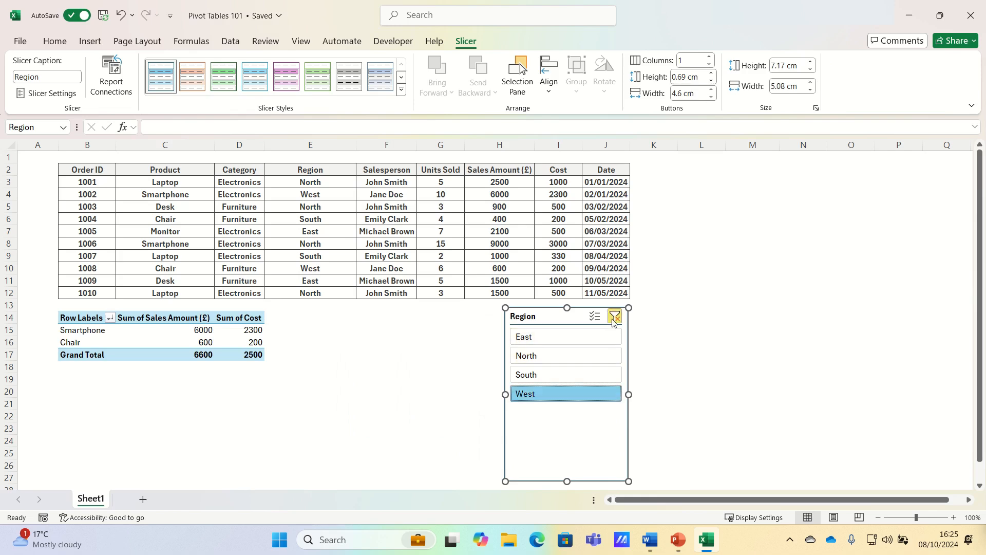
{"action": "left_click", "coordinate": [615, 316]}
Start a new calculated field in the PivotTable and name it Profit_Margin.
{"action": "left_click", "coordinate": [84, 319]}
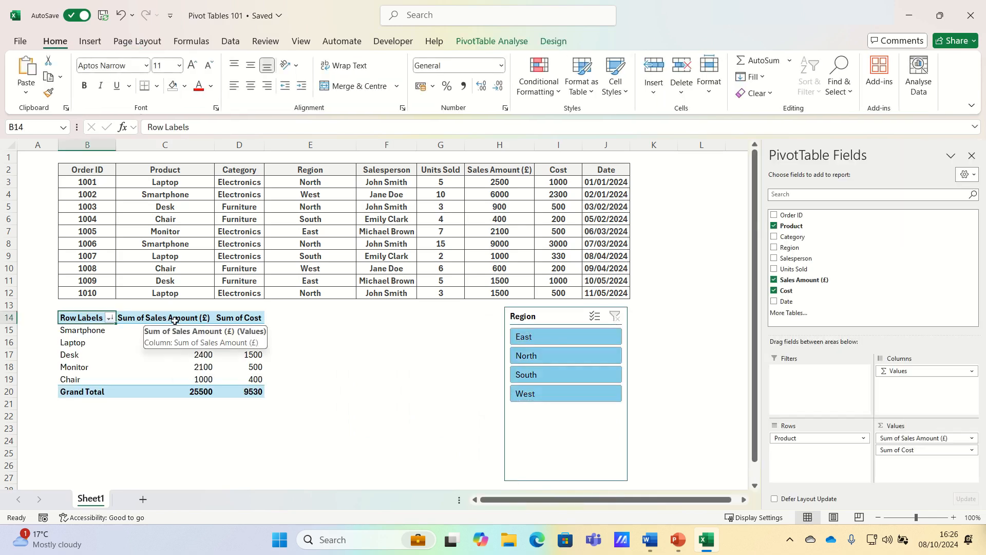
{"action": "left_click", "coordinate": [488, 43]}
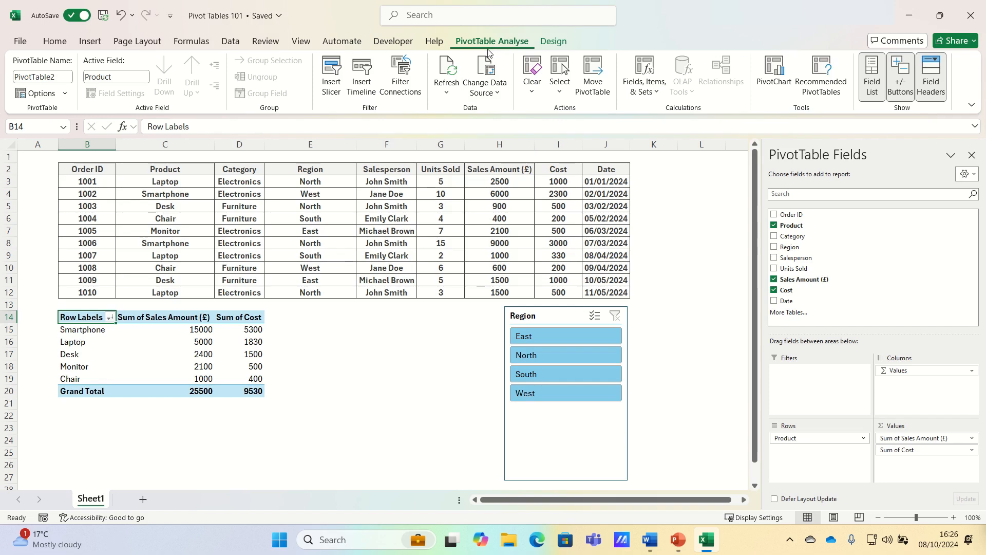
{"action": "left_click", "coordinate": [650, 94]}
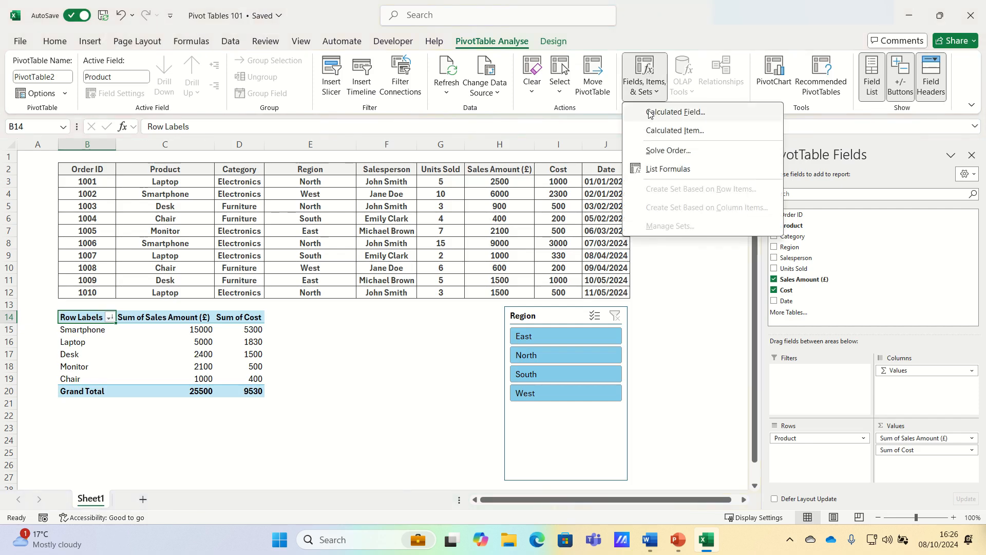
{"action": "left_click", "coordinate": [649, 112]}
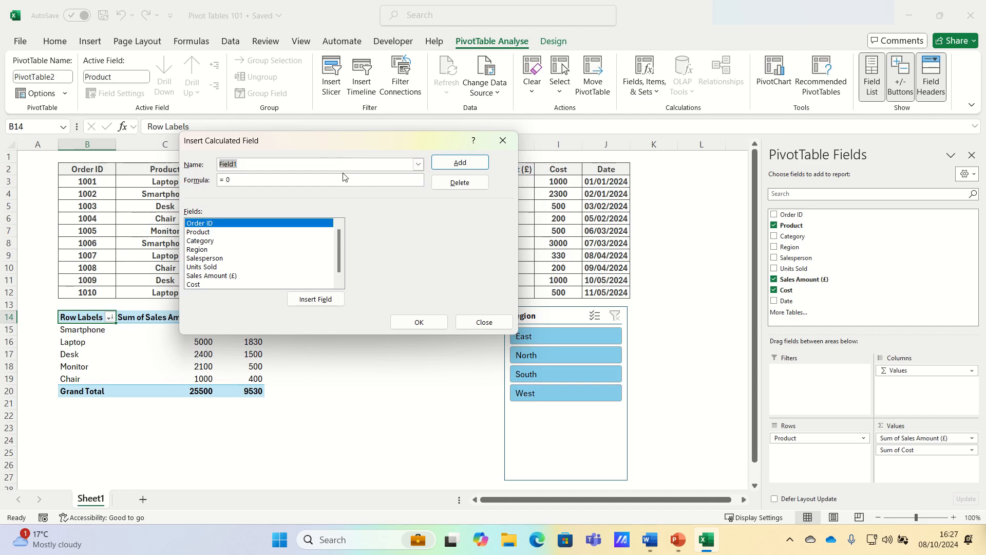
{"action": "type", "text": "Profit_Margin"}
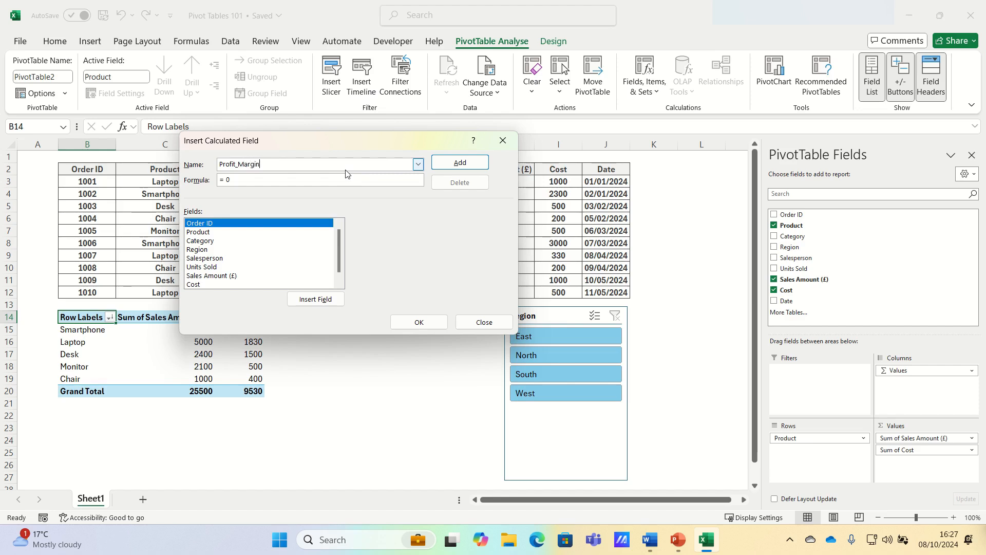
Define the Profit_Margin formula as =('Sales Amount (£)'-Cost)/'Sales Amount (£)' and add the field to the PivotTable.
{"action": "key", "text": "Tab"}
{"action": "type", "text": "="}
{"action": "left_click", "coordinate": [214, 278]}
{"action": "double_click", "coordinate": [214, 278]}
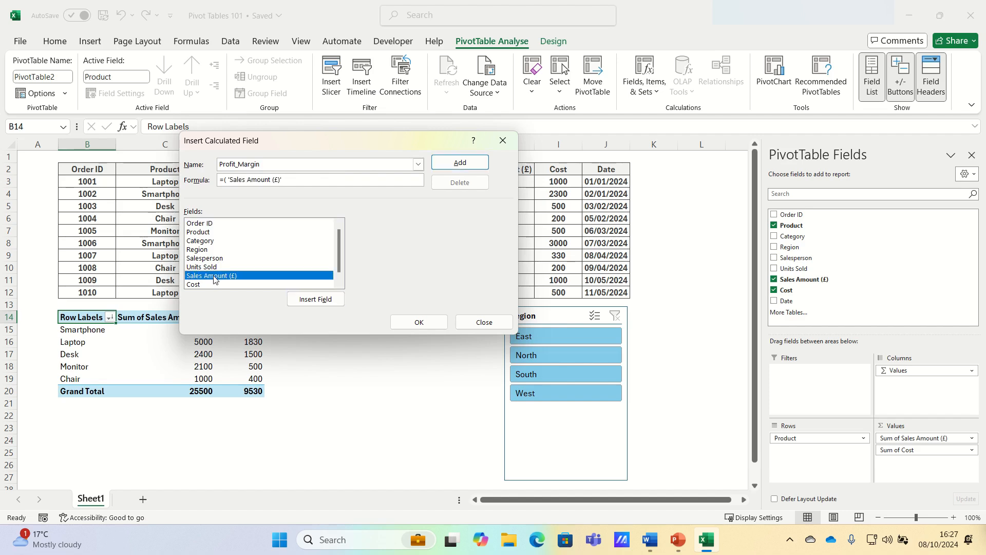
{"action": "double_click", "coordinate": [214, 286]}
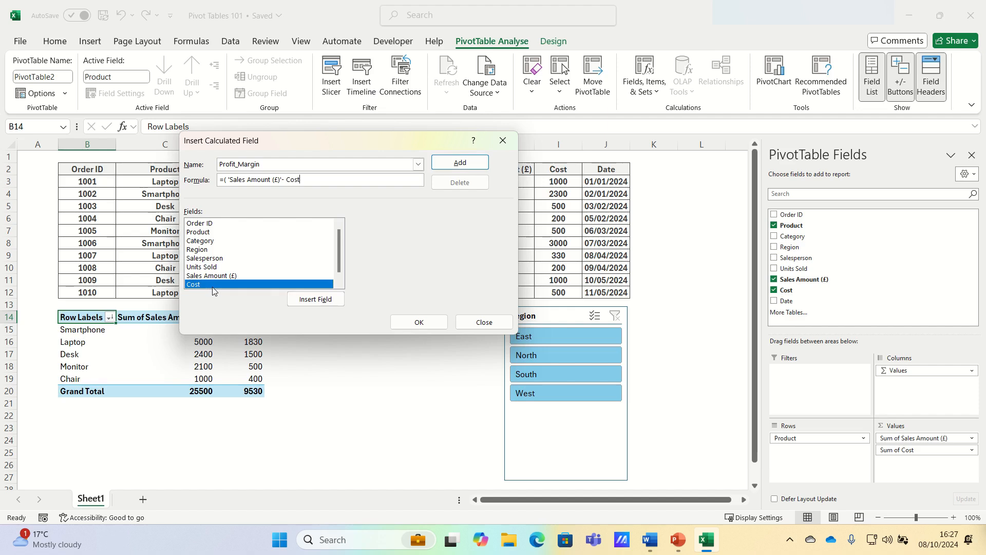
{"action": "type", "text": "/"}
{"action": "double_click", "coordinate": [217, 277]}
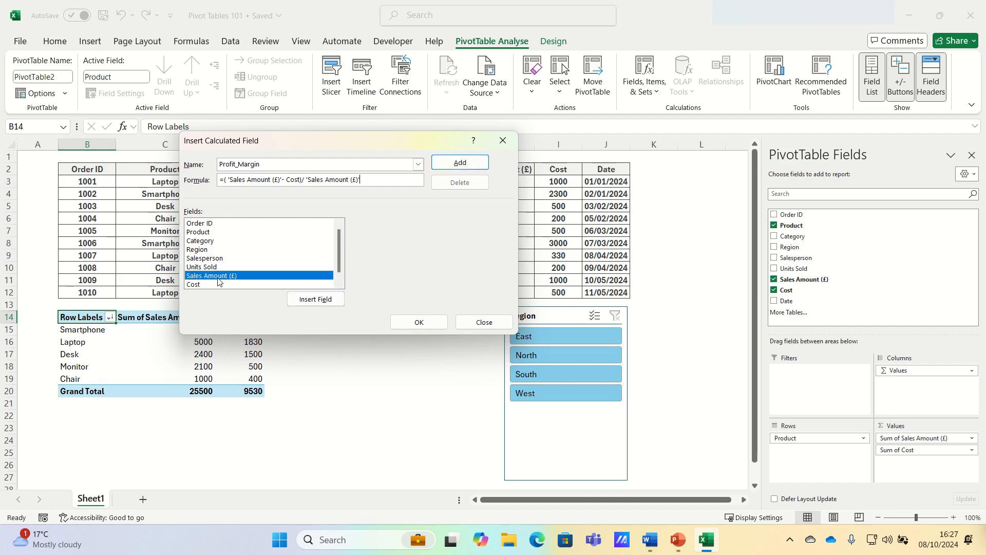
{"action": "left_click", "coordinate": [459, 163]}
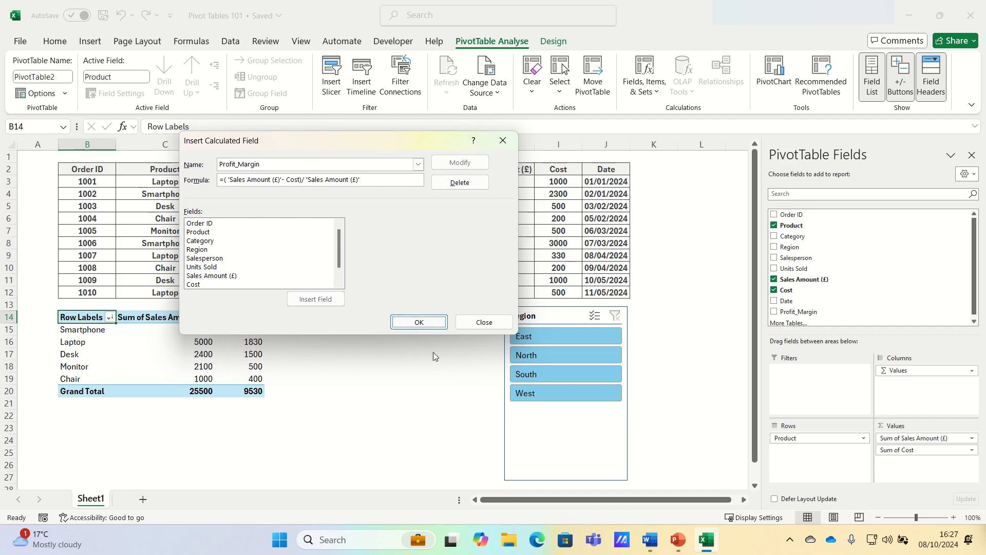
{"action": "left_click", "coordinate": [416, 322]}
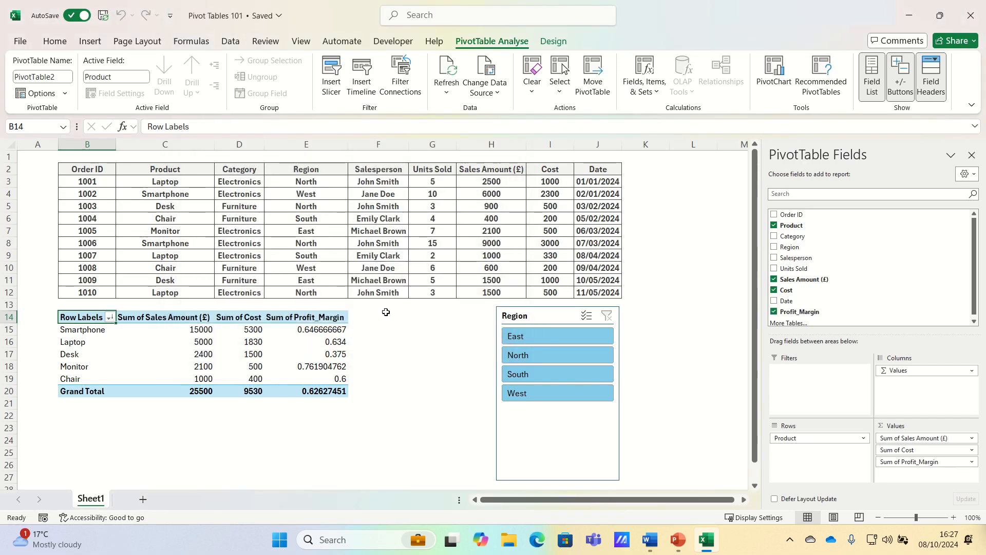
Format the Sum of Profit_Margin values as Percentage with 0 decimal places.
{"action": "left_click", "coordinate": [312, 329]}
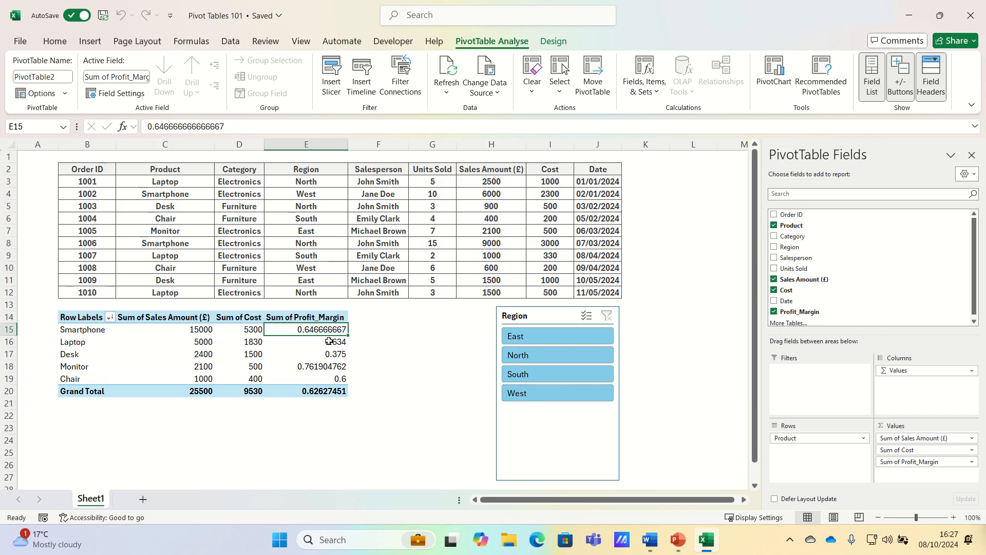
{"action": "right_click", "coordinate": [327, 331]}
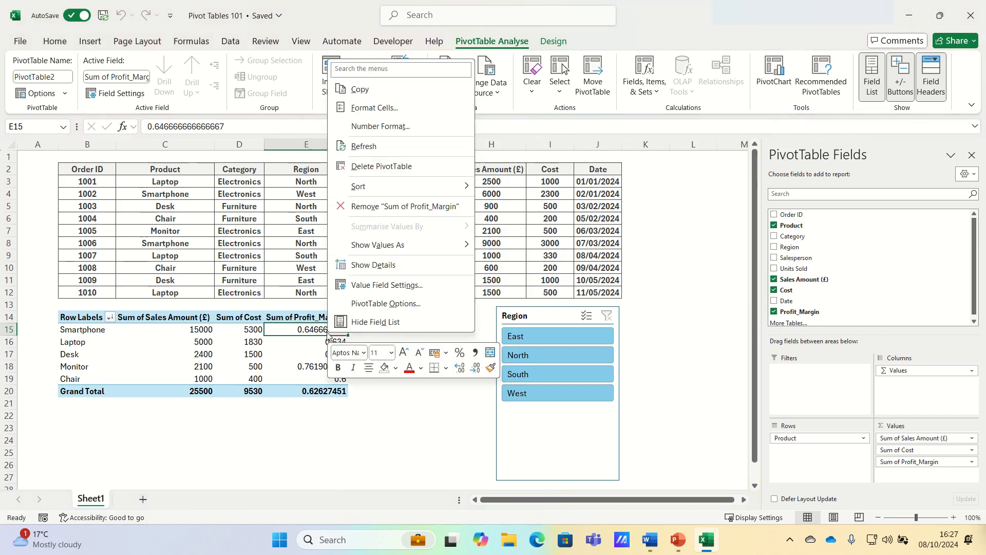
{"action": "left_click", "coordinate": [412, 128]}
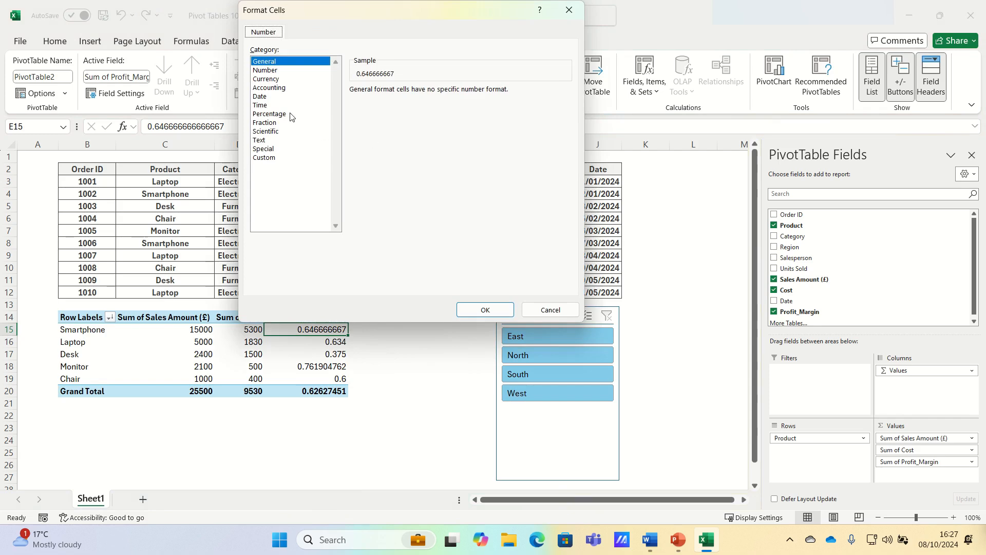
{"action": "left_click", "coordinate": [282, 115]}
{"action": "left_click", "coordinate": [440, 95]}
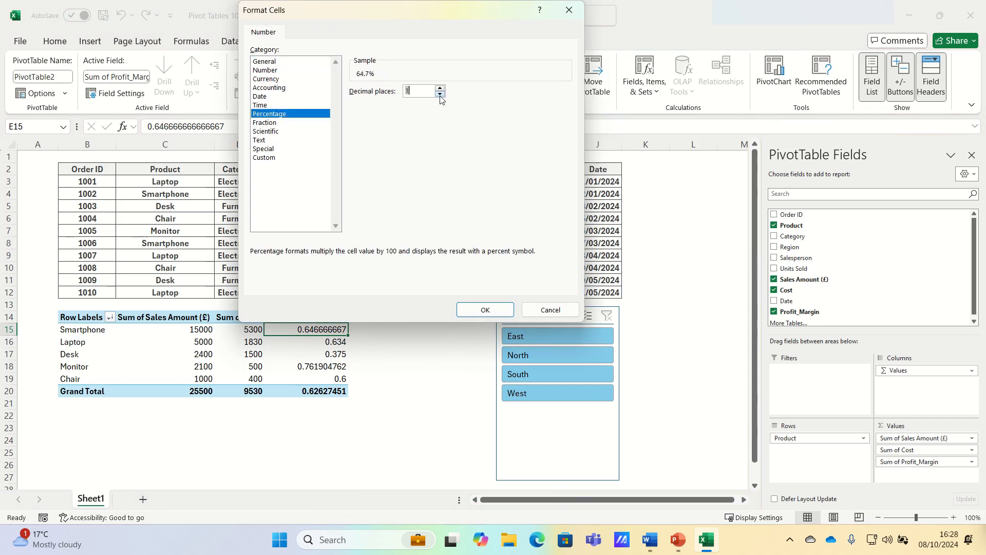
{"action": "left_click", "coordinate": [440, 95]}
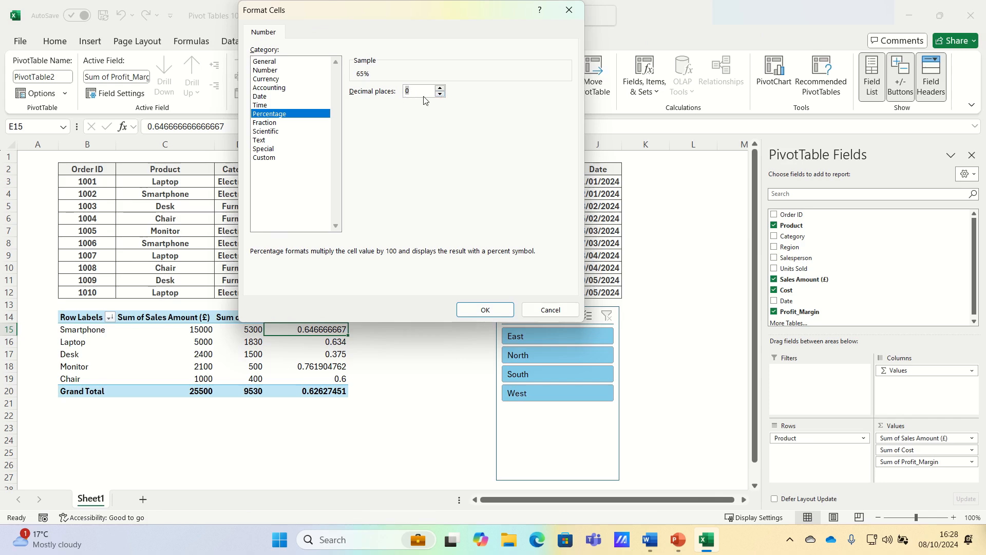
{"action": "left_click", "coordinate": [496, 313]}
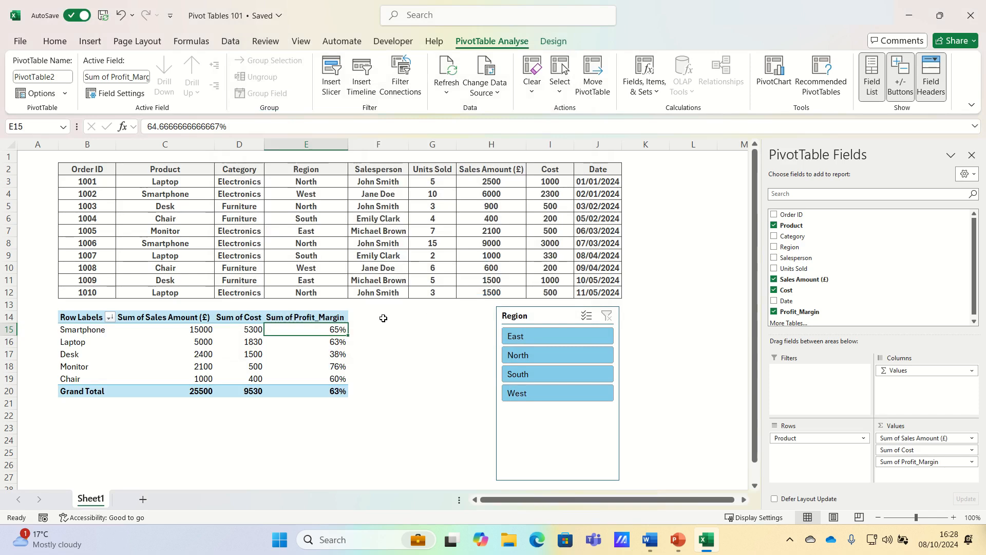
{"action": "left_click", "coordinate": [369, 332]}
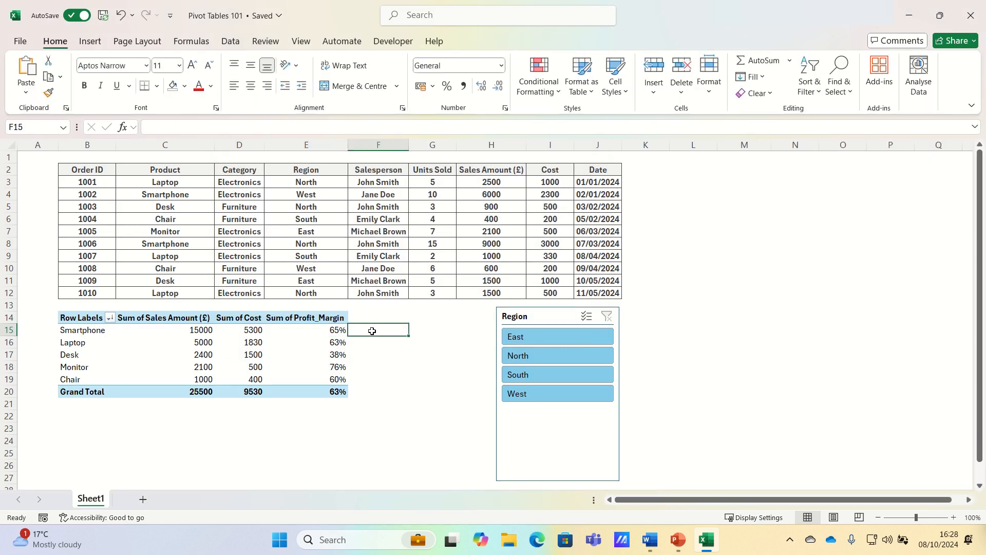